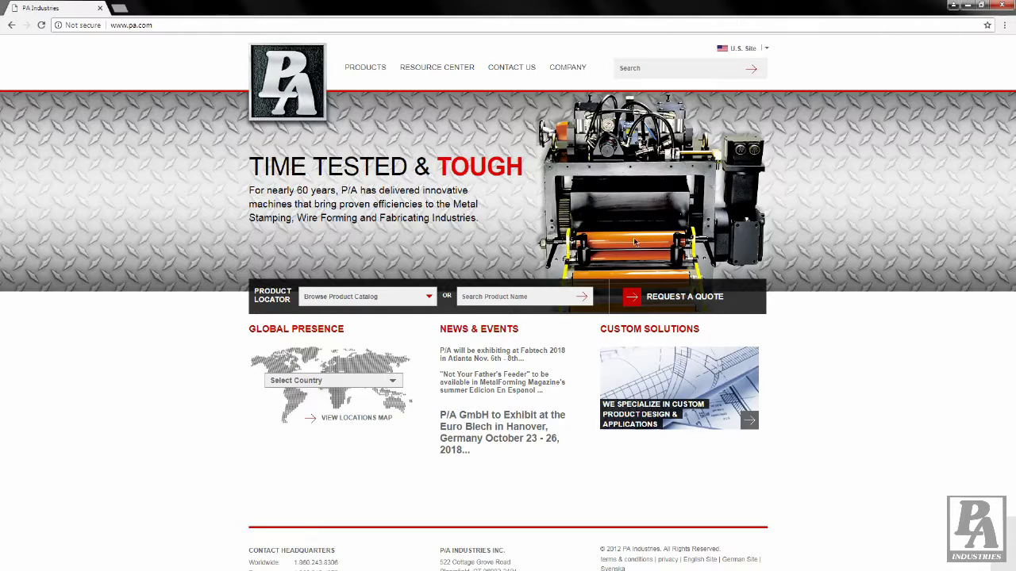
# Navigate from the PA Industries home page via Feeding Equipment to the Servo Feeds list.
pyautogui.moveTo(110, 26); pyautogui.dragTo(154, 35)
pyautogui.click(193, 63)
pyautogui.moveTo(367, 69)
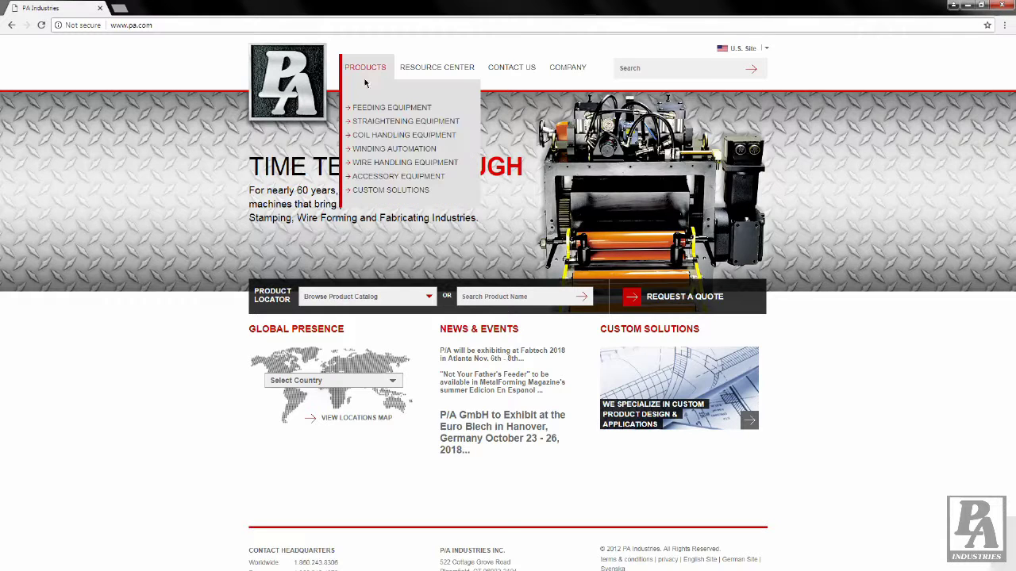
pyautogui.click(400, 110)
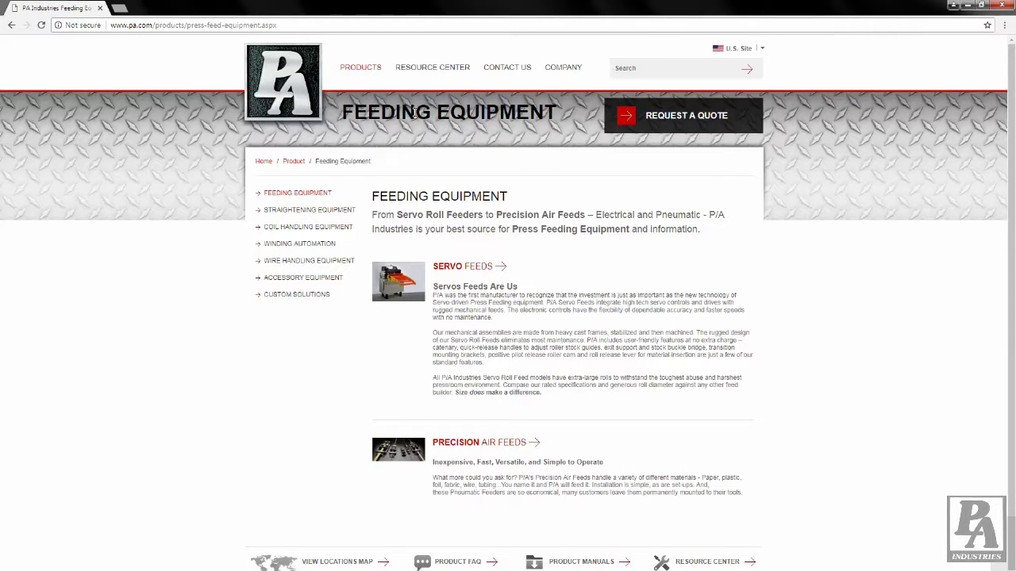
pyautogui.click(470, 268)
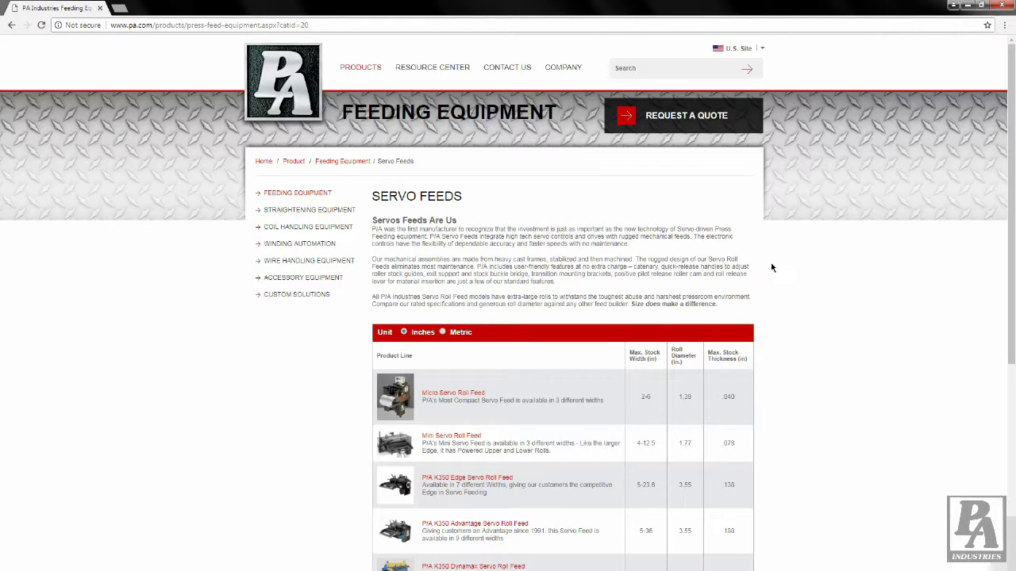
pyautogui.scroll(-3, 771, 267)
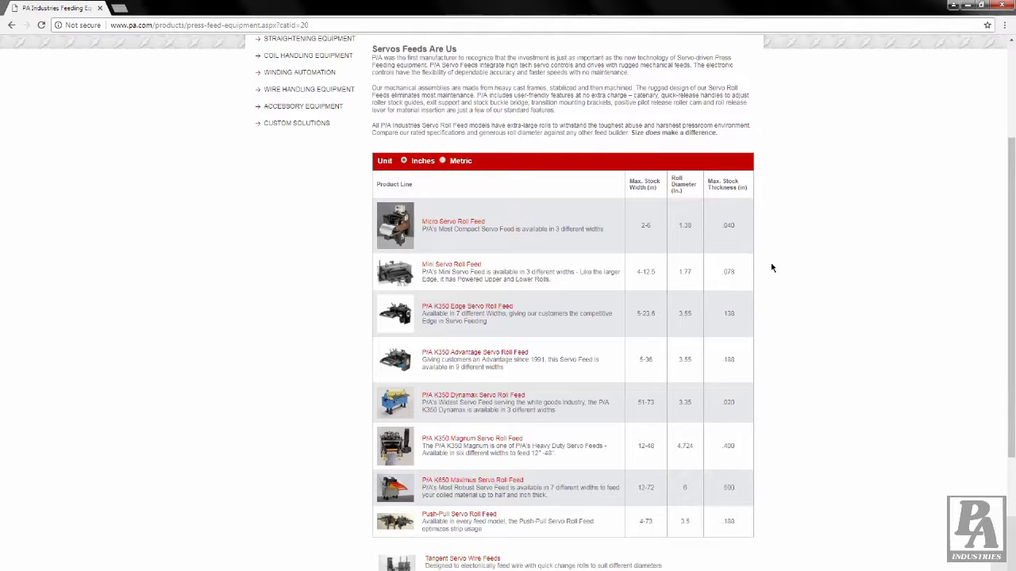
pyautogui.scroll(-2, 771, 267)
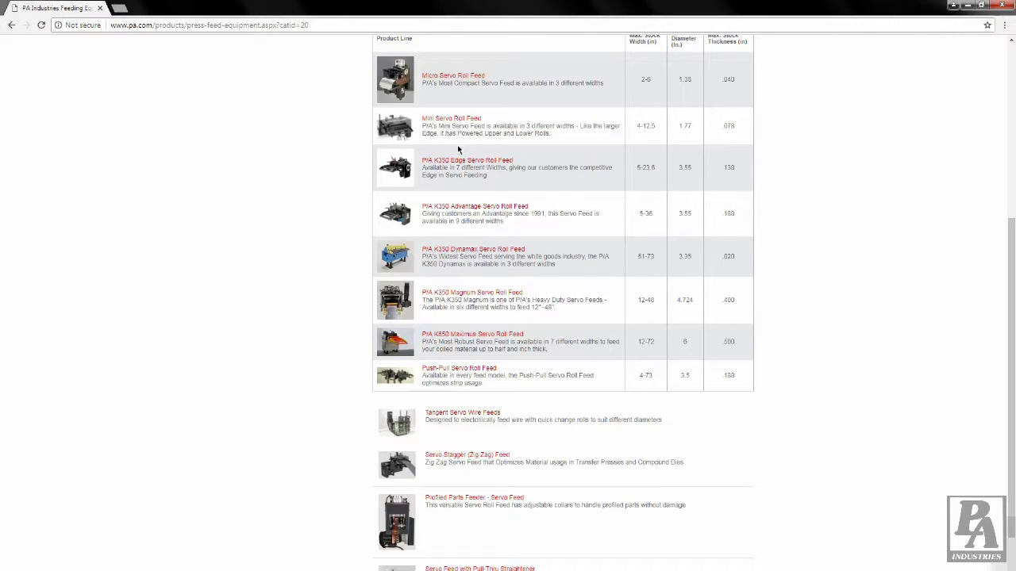
# Open the P/A K350 Advantage Servo Roll Feed details to reach its SpeedGraph spreadsheet.
pyautogui.click(468, 207)
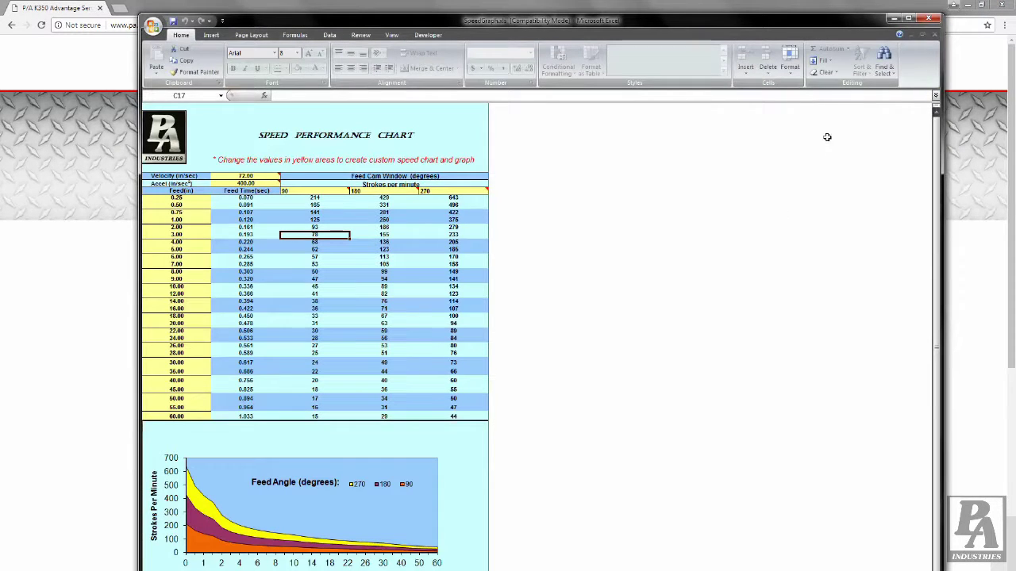
# Maximize the SpeedGraph workbook window and return the selection to cell A1.
pyautogui.click(908, 18)
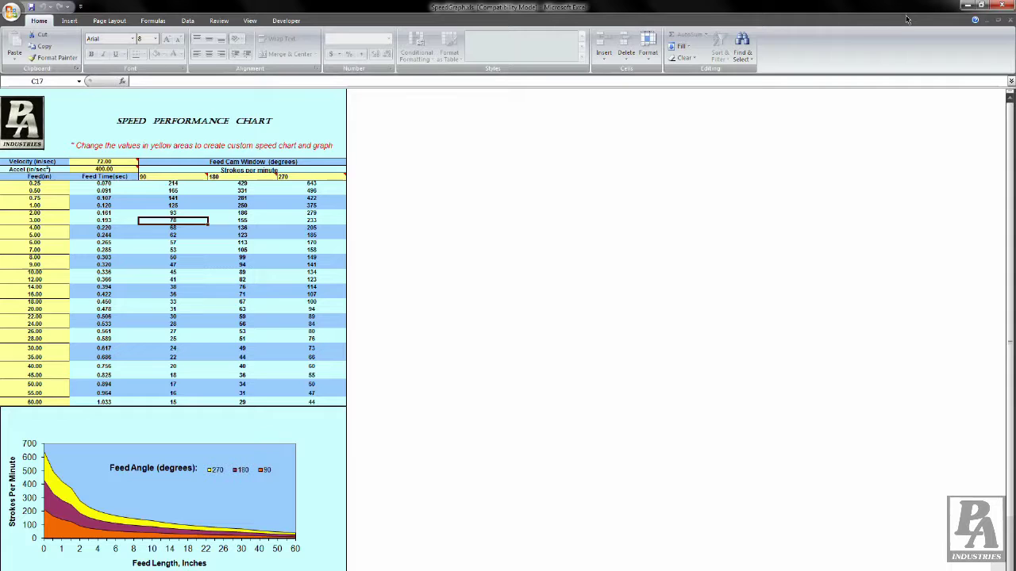
pyautogui.click(372, 141)
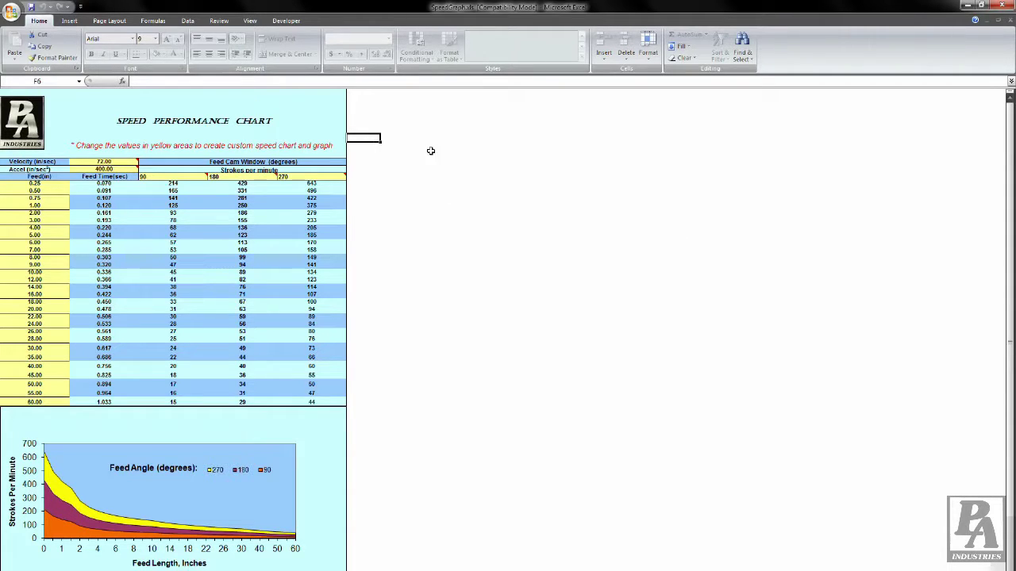
pyautogui.hotkey('ctrl', 'Home')
# Replace the 2.00 feed length in A16 with 2.30.
pyautogui.click(39, 214)
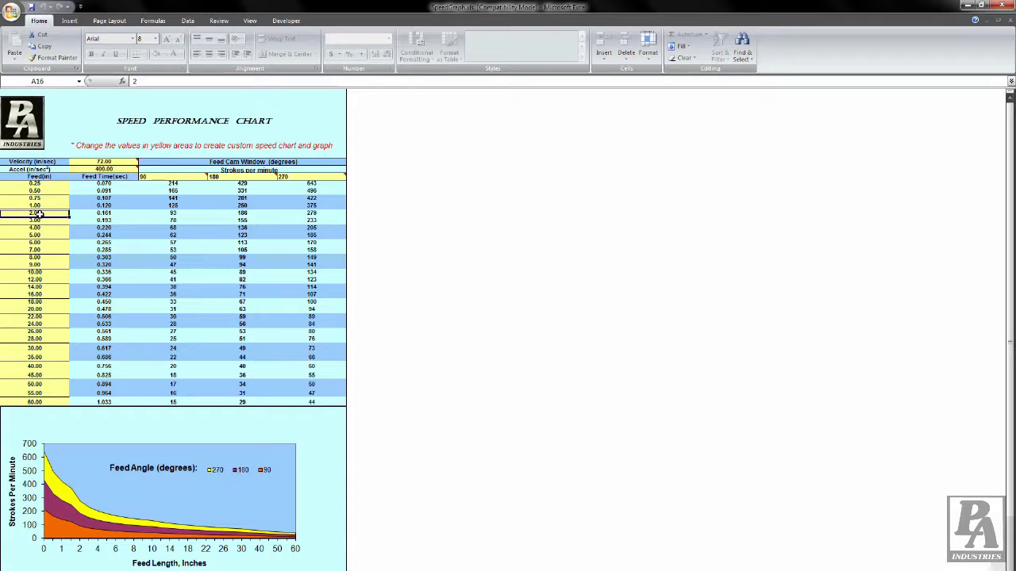
pyautogui.write('2.30')
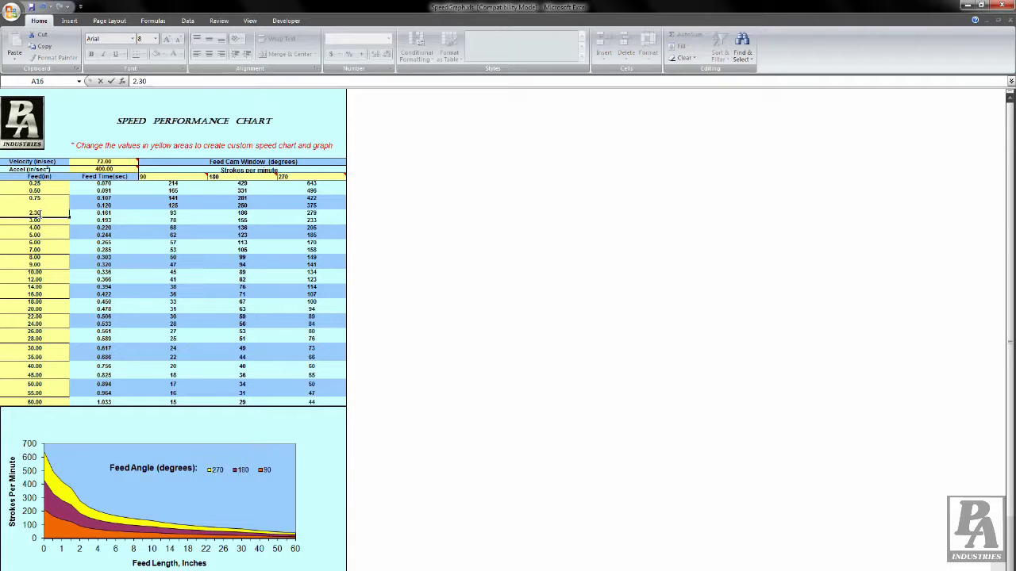
pyautogui.press('Return')
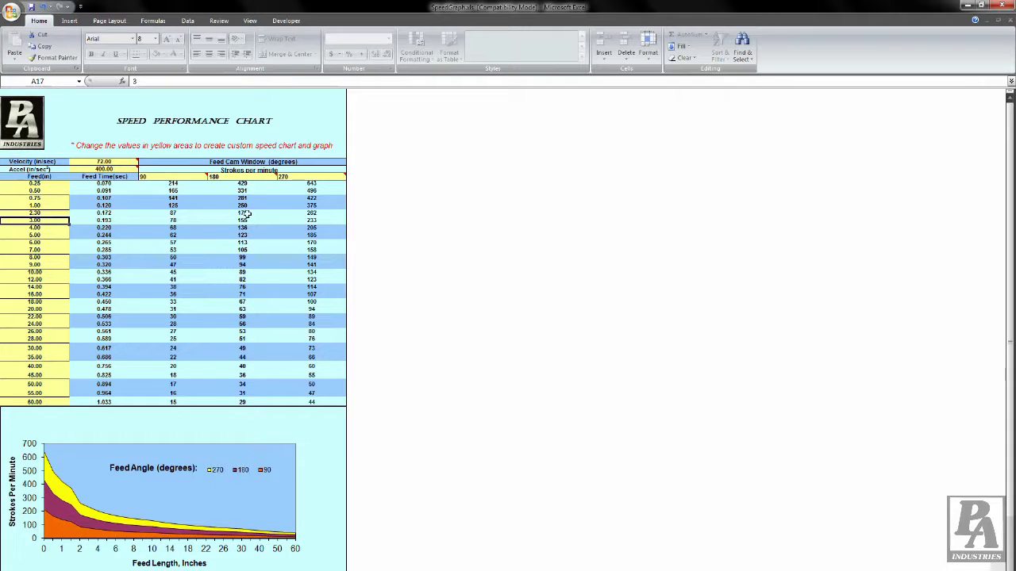
pyautogui.click(262, 175)
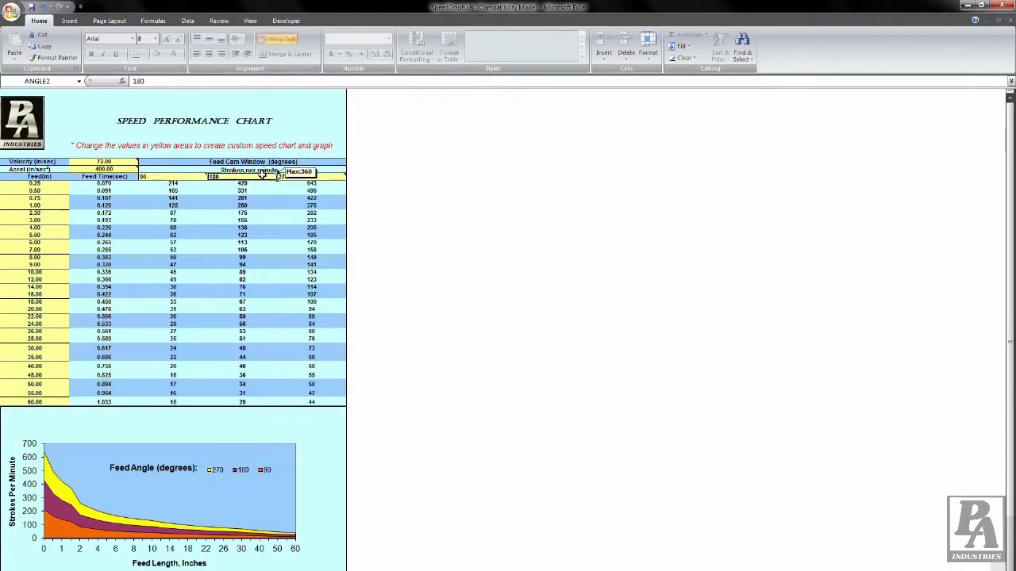
pyautogui.click(234, 215)
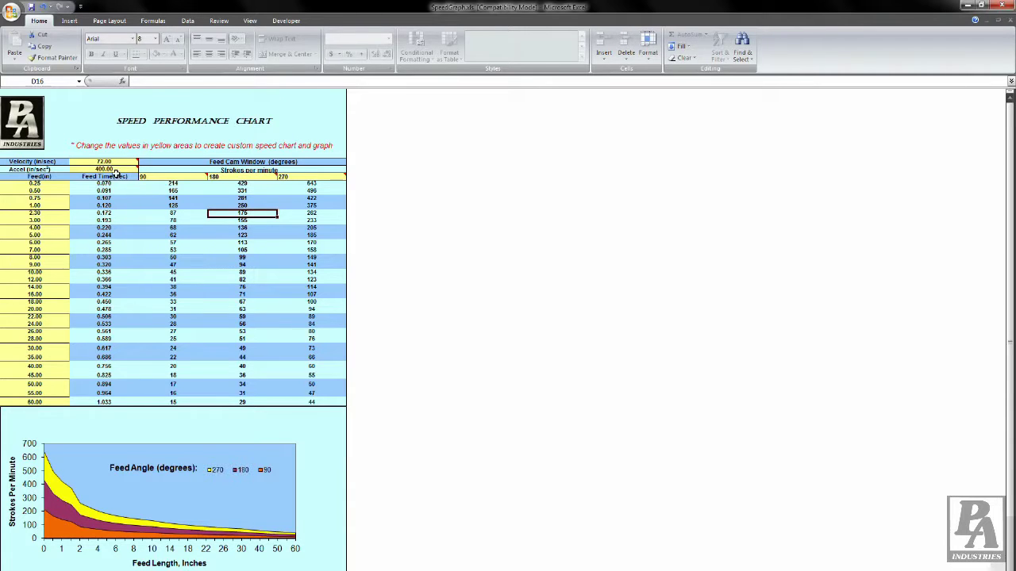
# Set the acceleration to 450 and review the recalculated 184 strokes in D16.
pyautogui.moveTo(117, 172)
pyautogui.click(123, 169)
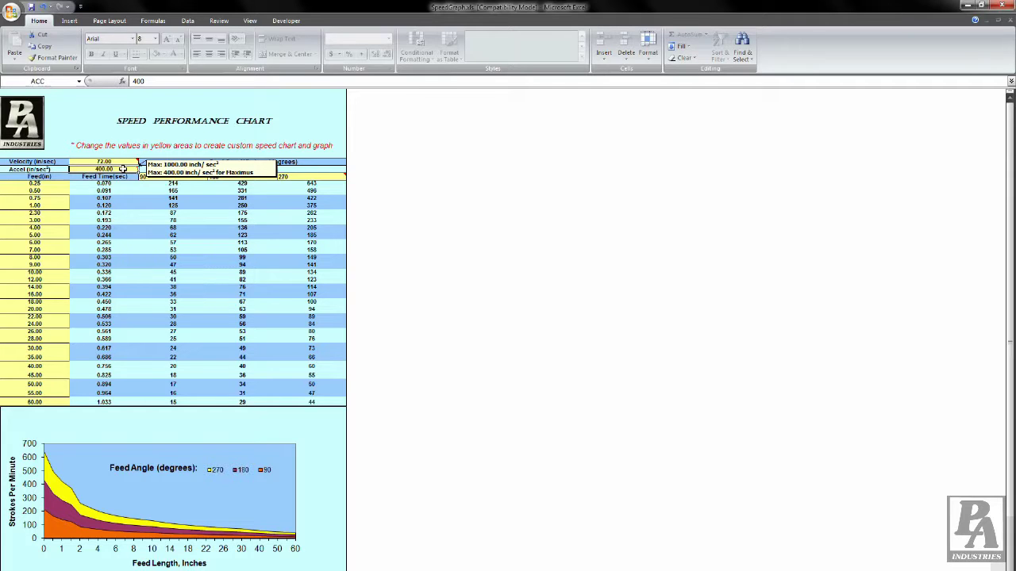
pyautogui.write('450')
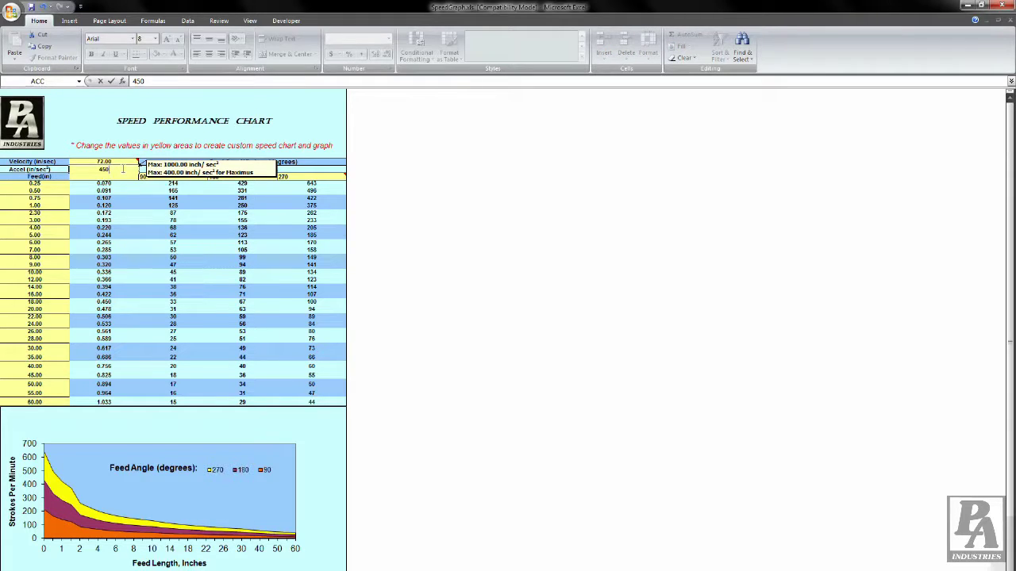
pyautogui.press('Return')
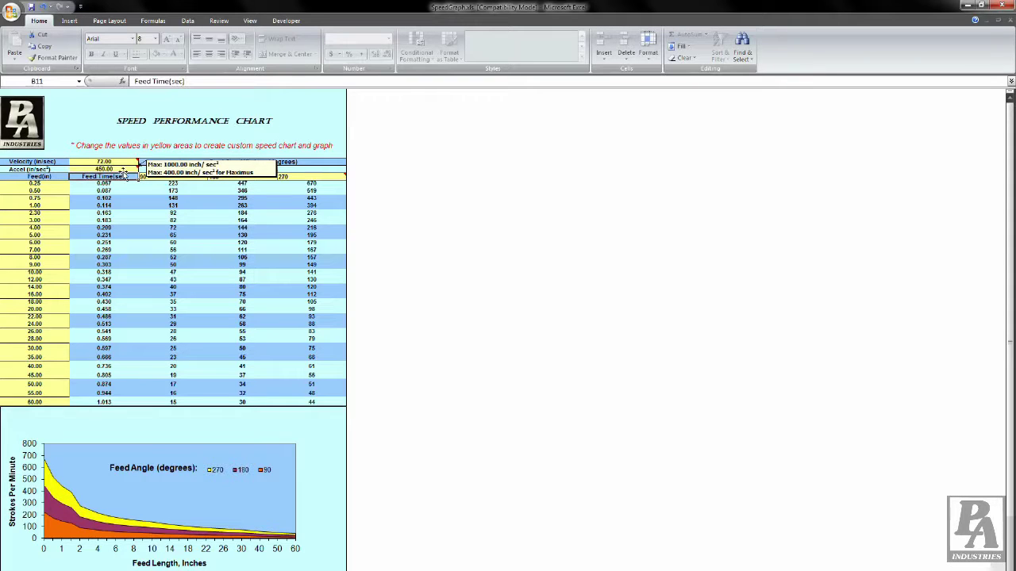
pyautogui.click(257, 212)
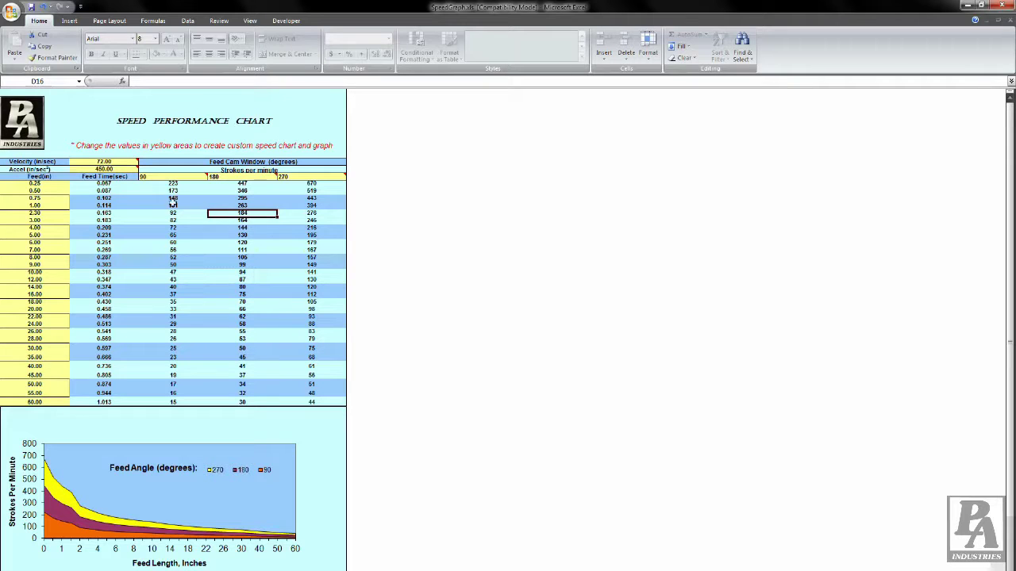
# Change the acceleration to 550 and check strokes per minute for the 2.30 feed.
pyautogui.click(120, 169)
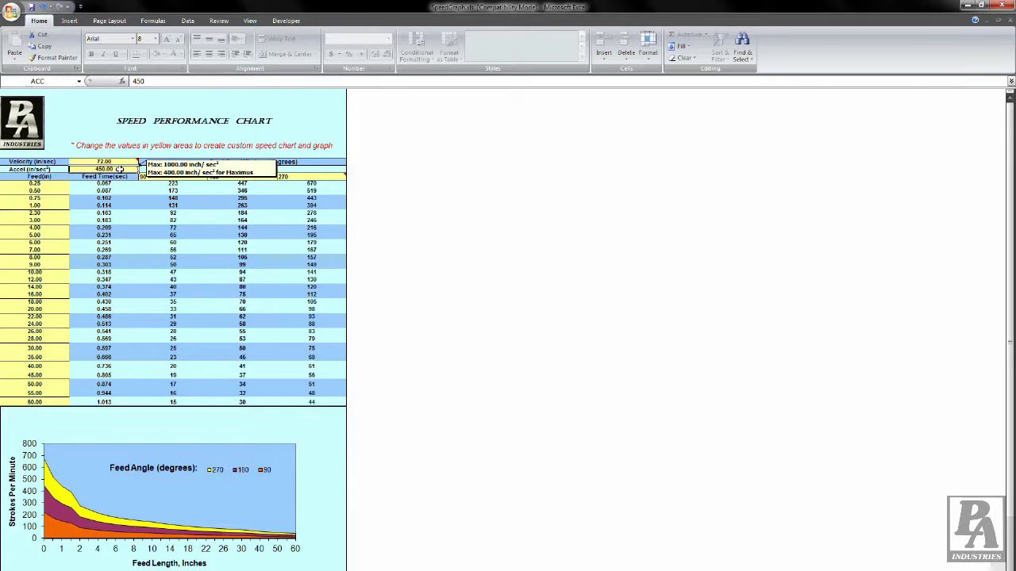
pyautogui.write('550')
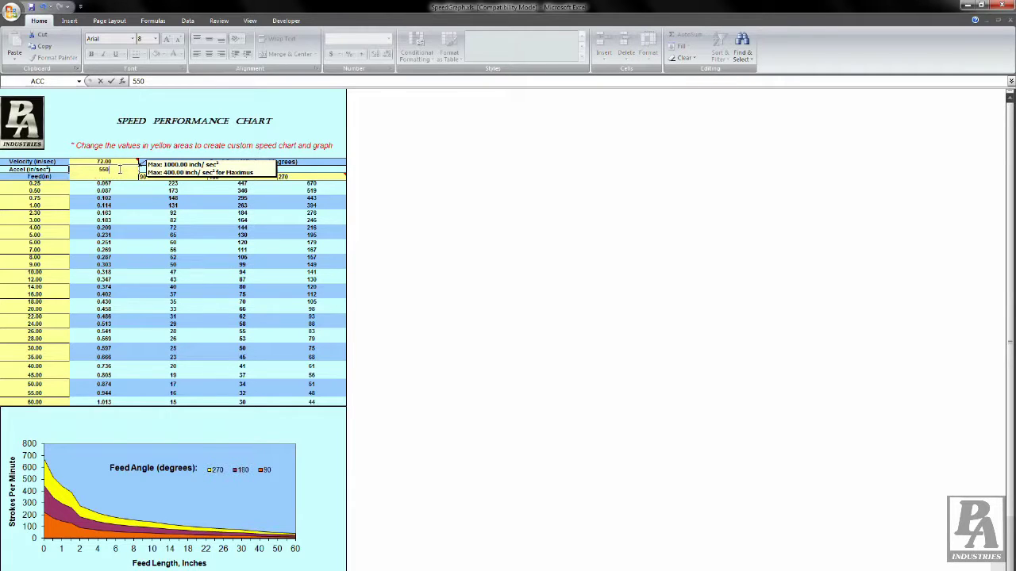
pyautogui.click(172, 199)
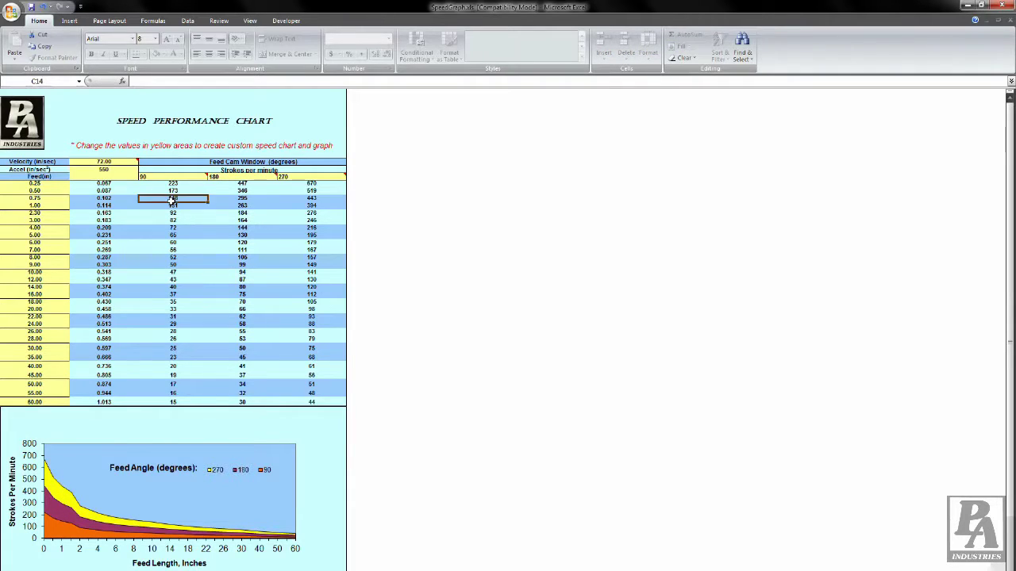
pyautogui.click(242, 214)
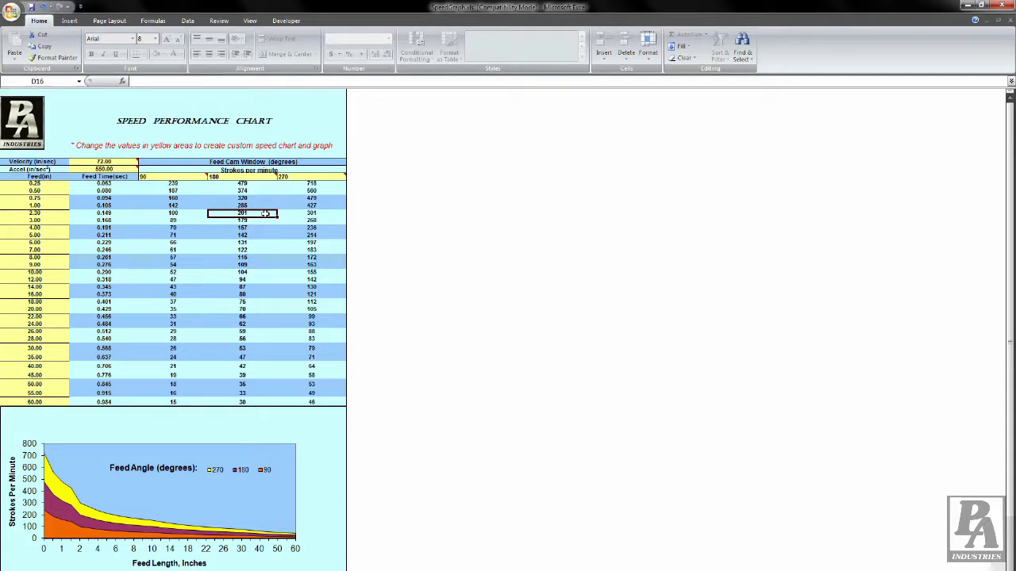
# Enter 600 as the acceleration and check the 2.30-inch row's strokes per minute.
pyautogui.click(118, 170)
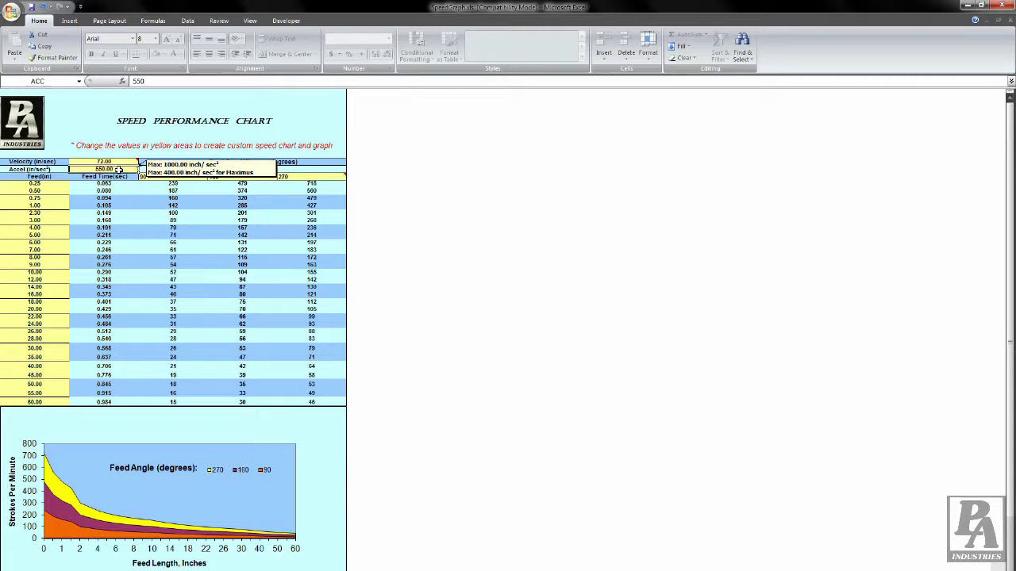
pyautogui.write('600')
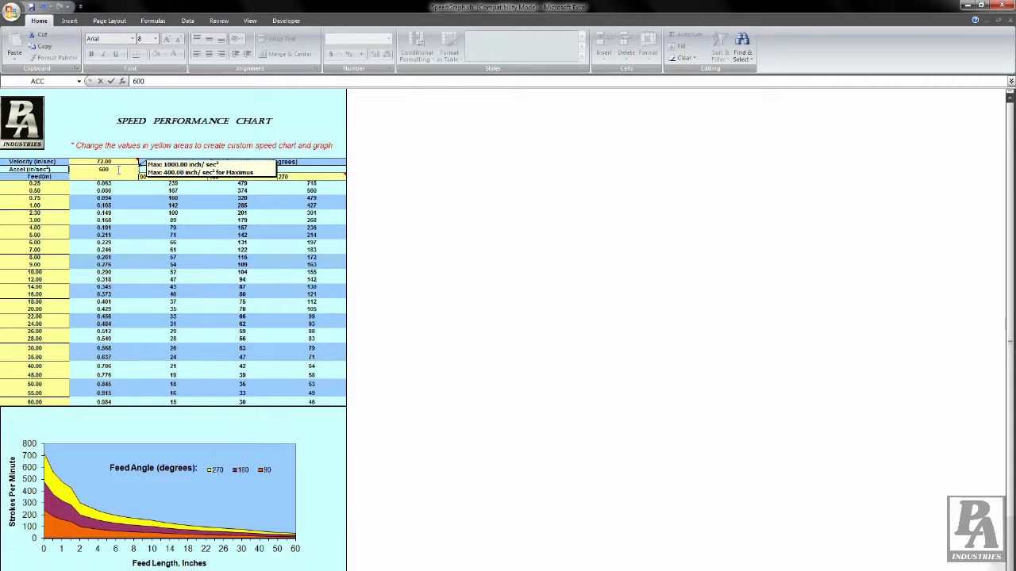
pyautogui.click(220, 215)
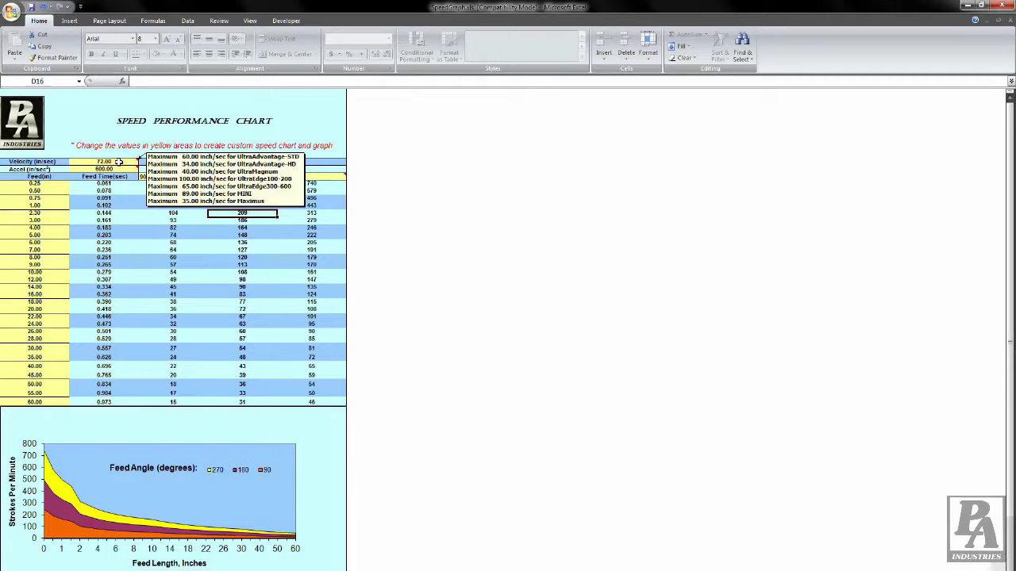
# Enter 100 as the velocity and check the 2.30-inch row's results.
pyautogui.click(119, 162)
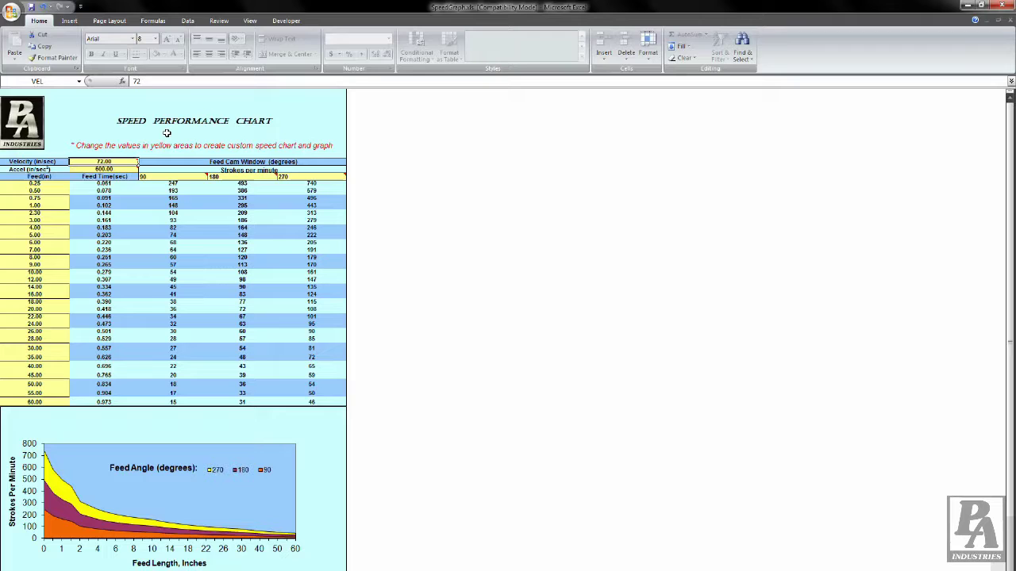
pyautogui.write('100')
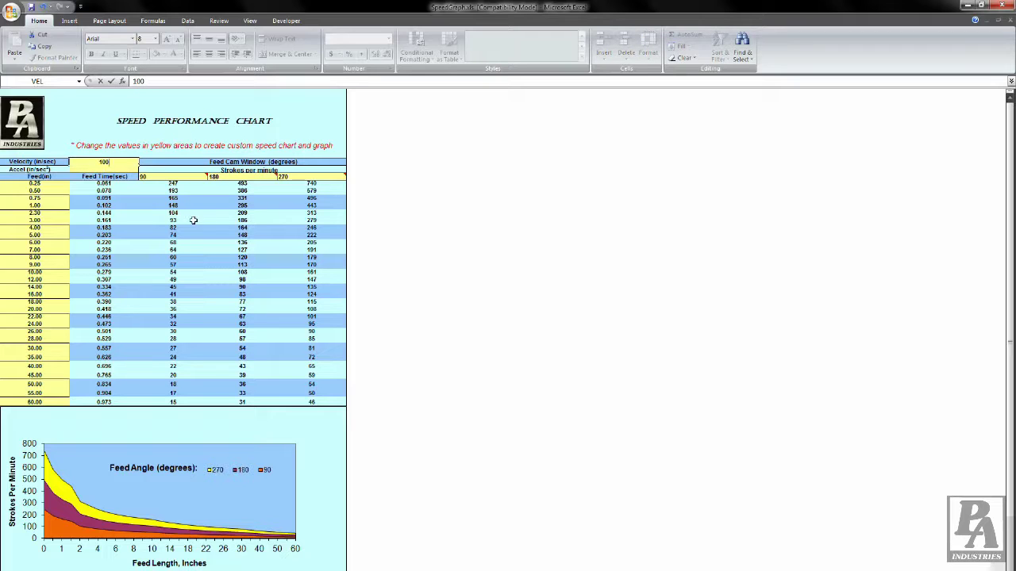
pyautogui.click(215, 215)
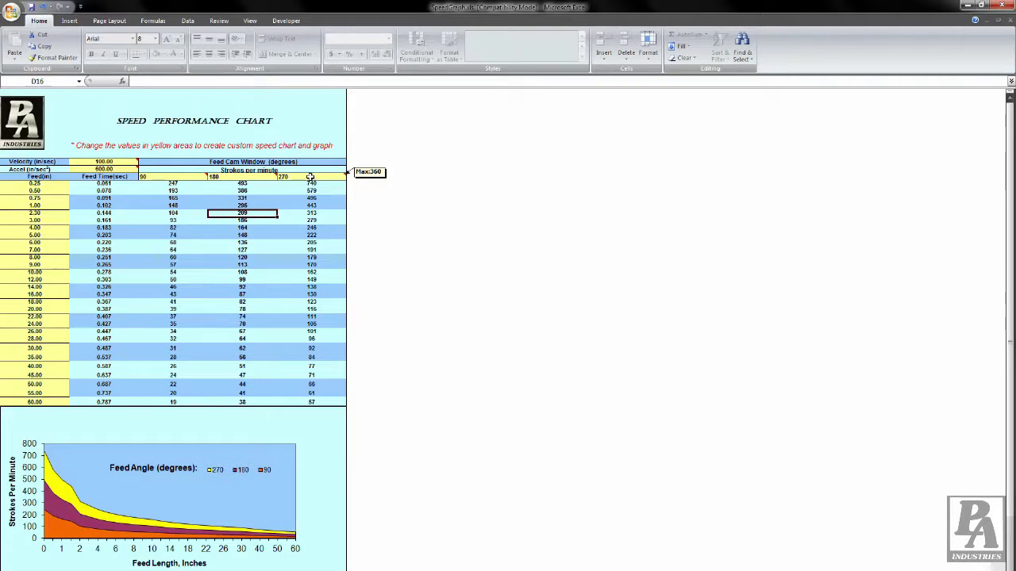
# Replace the 180° feed cam window with 220° and check the 2.30-inch strokes.
pyautogui.moveTo(242, 176)
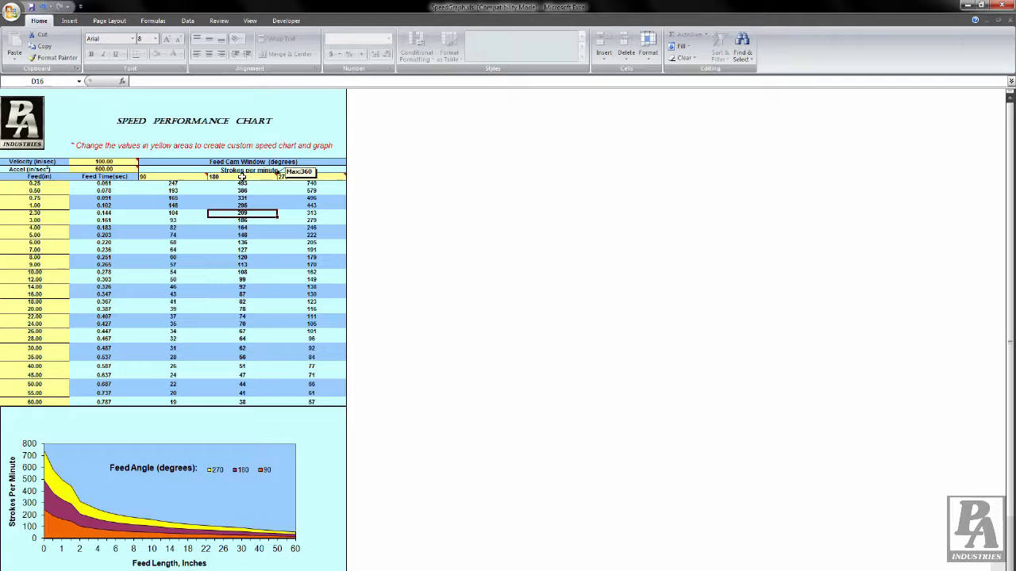
pyautogui.click(242, 176)
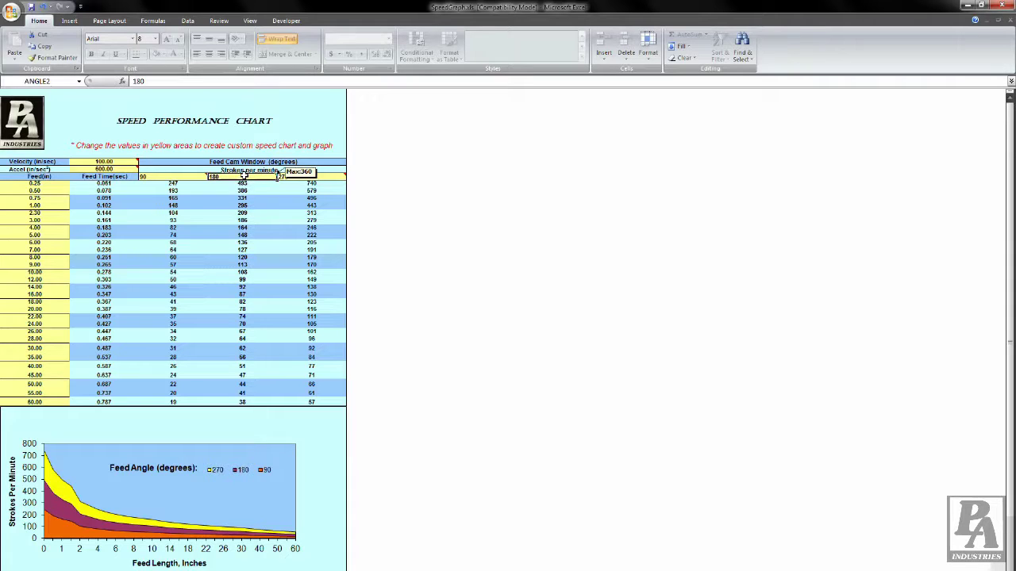
pyautogui.write('220')
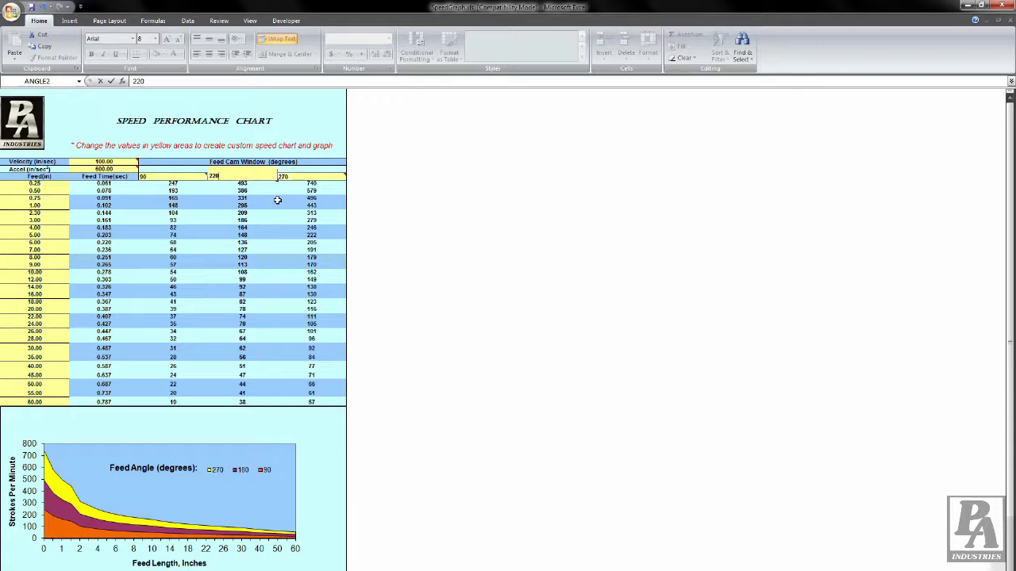
pyautogui.click(278, 199)
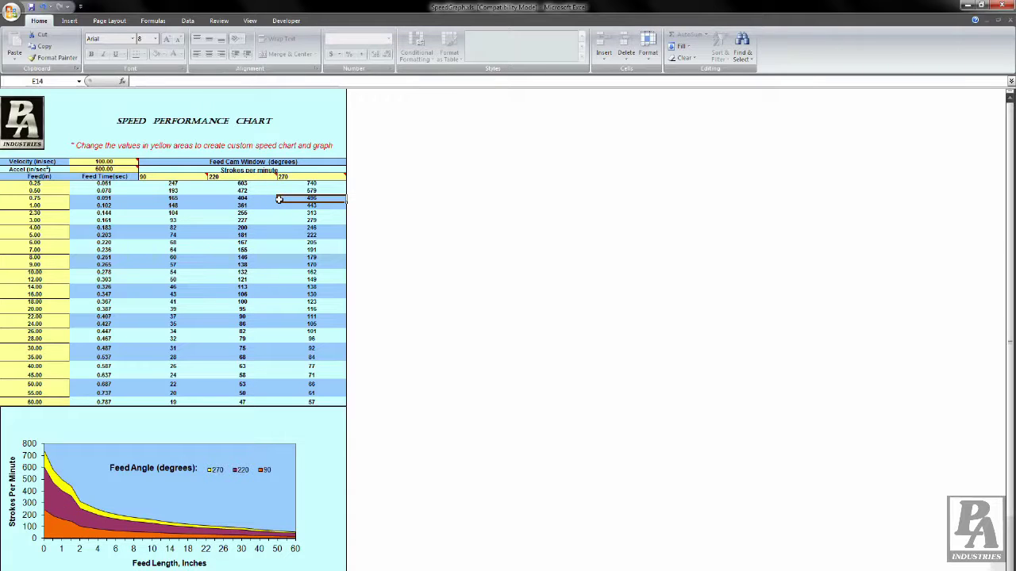
pyautogui.click(266, 213)
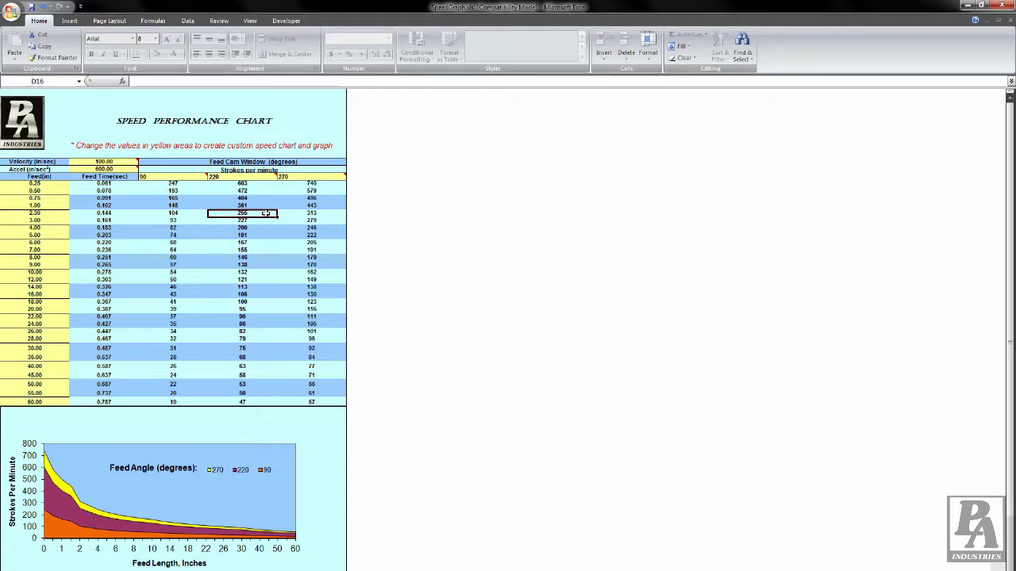